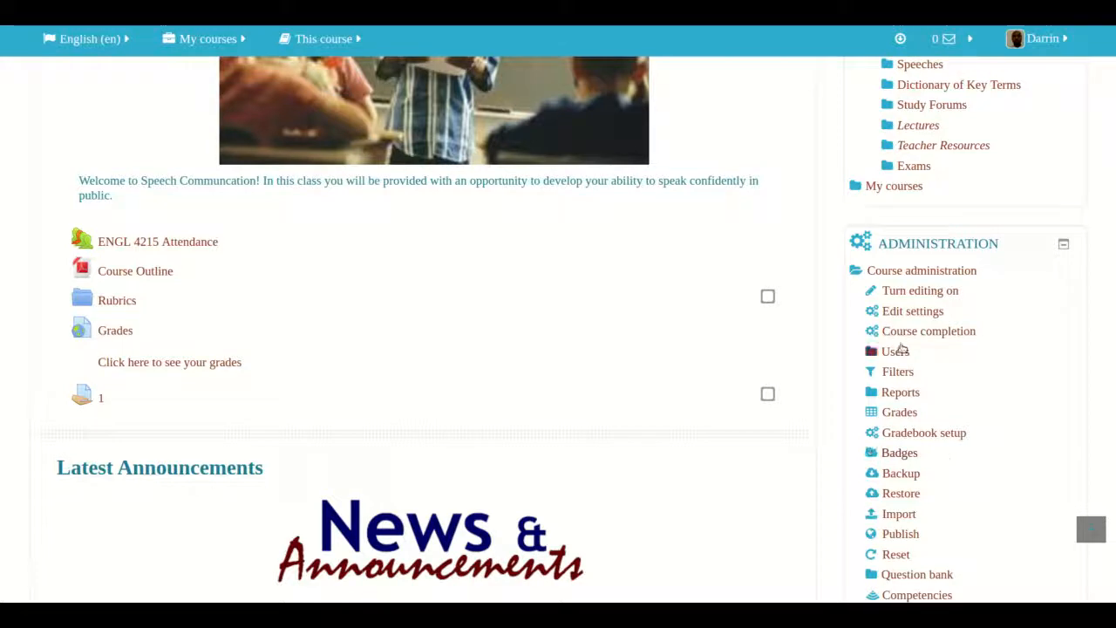
- Open the course's Groups page and start Auto-create groups
click(902, 352)
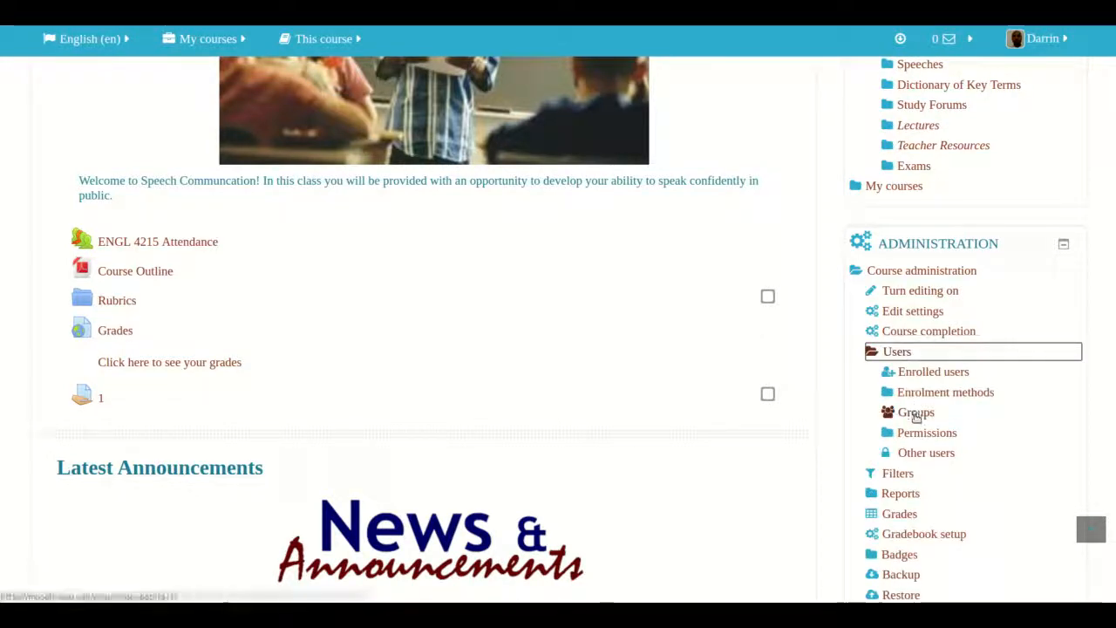
click(916, 415)
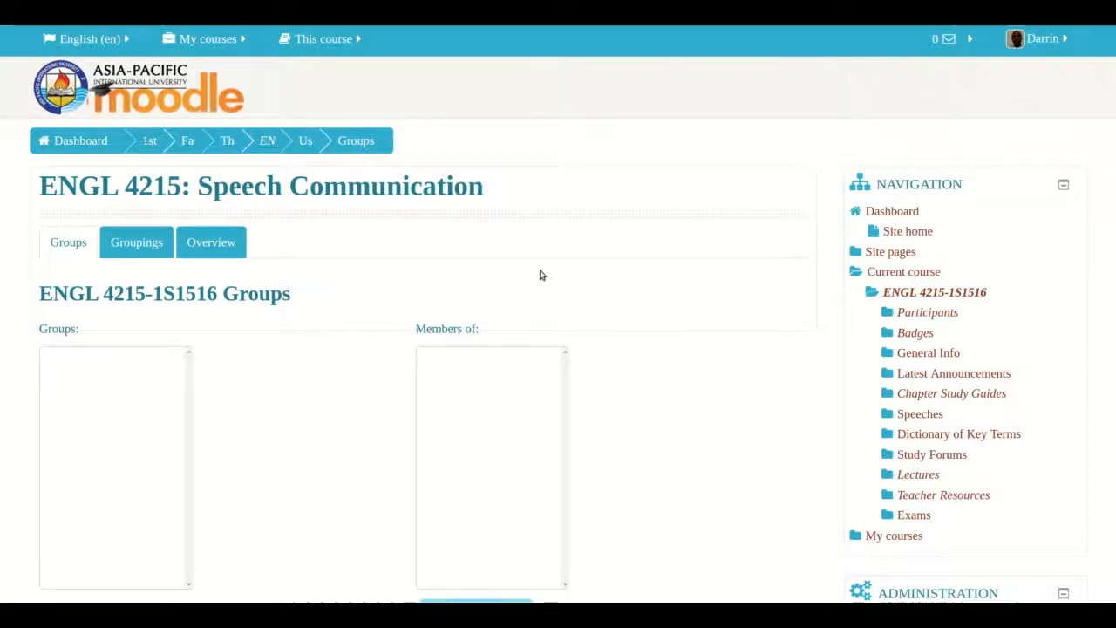
scroll(540, 275, down, 3)
scroll(540, 274, down, 1)
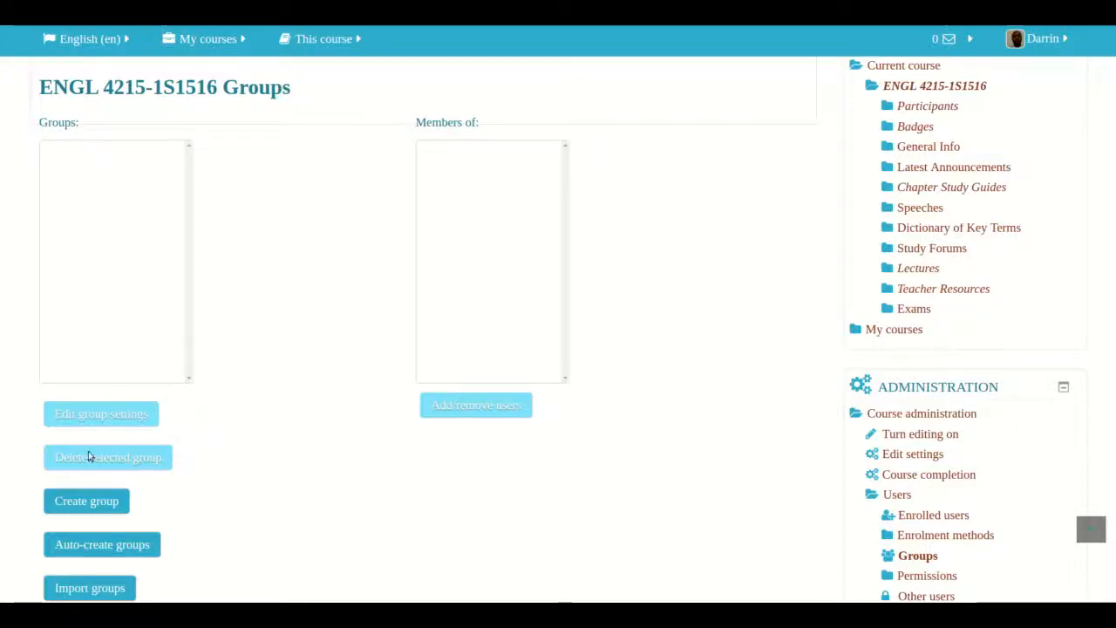
click(83, 556)
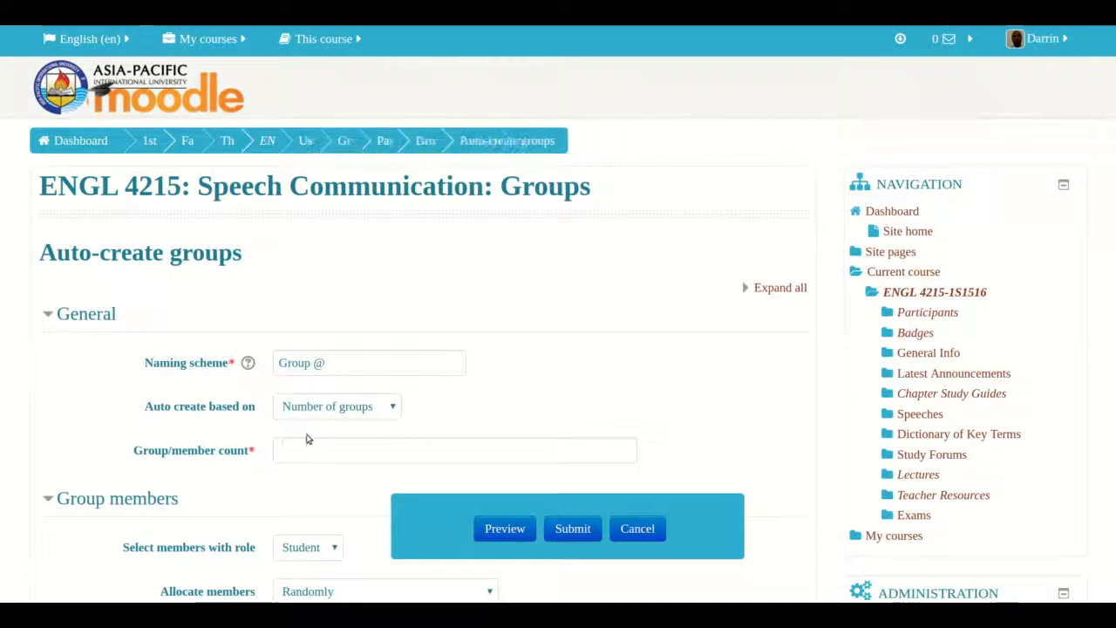
- Set the group count to 6 for groups created by number of groups
scroll(291, 453, down, 2)
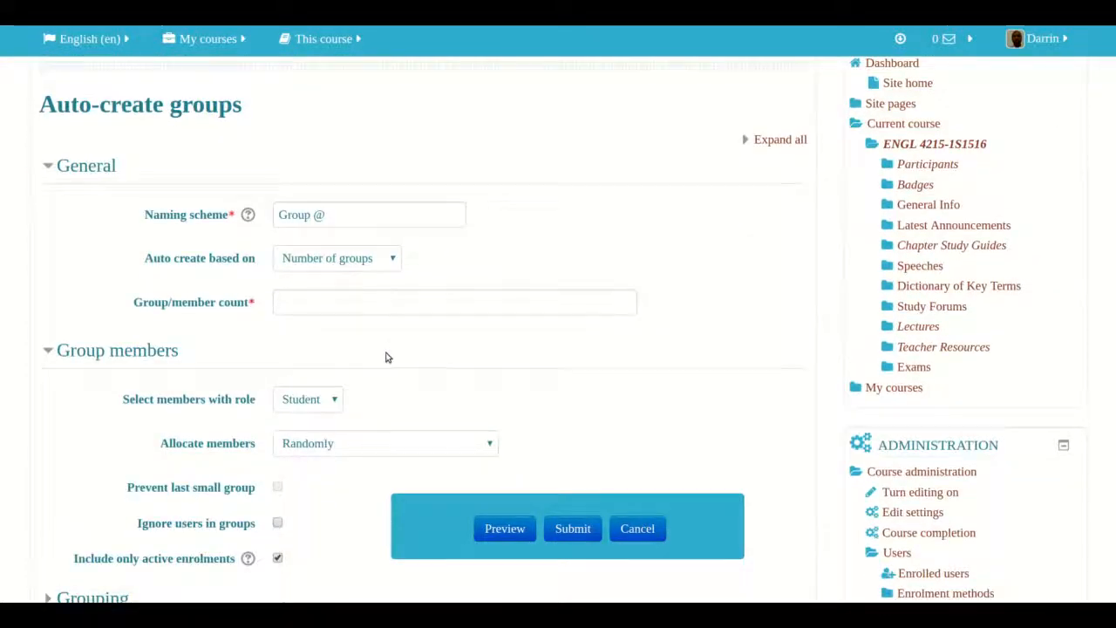
click(362, 306)
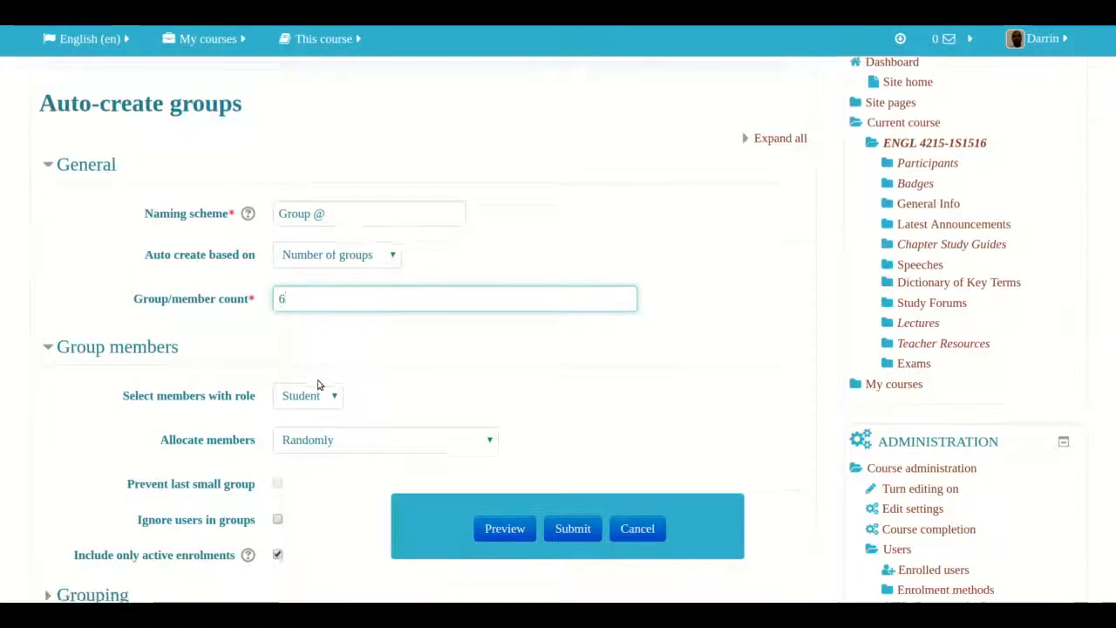
- Expand Grouping, choose New grouping, and name it Grouping 1
scroll(319, 384, down, 4)
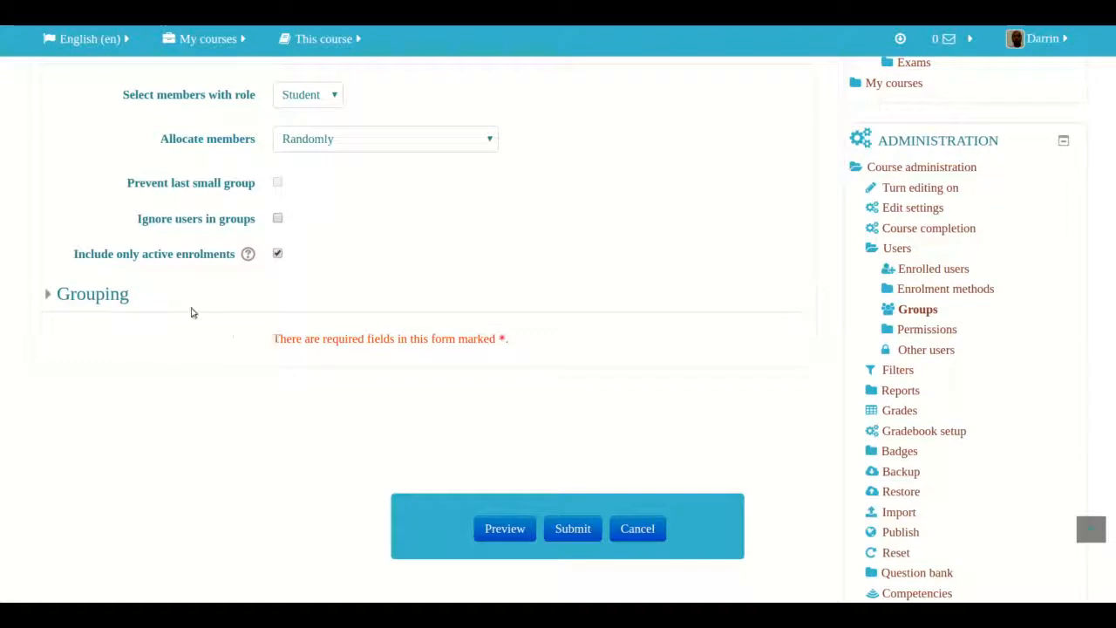
click(106, 301)
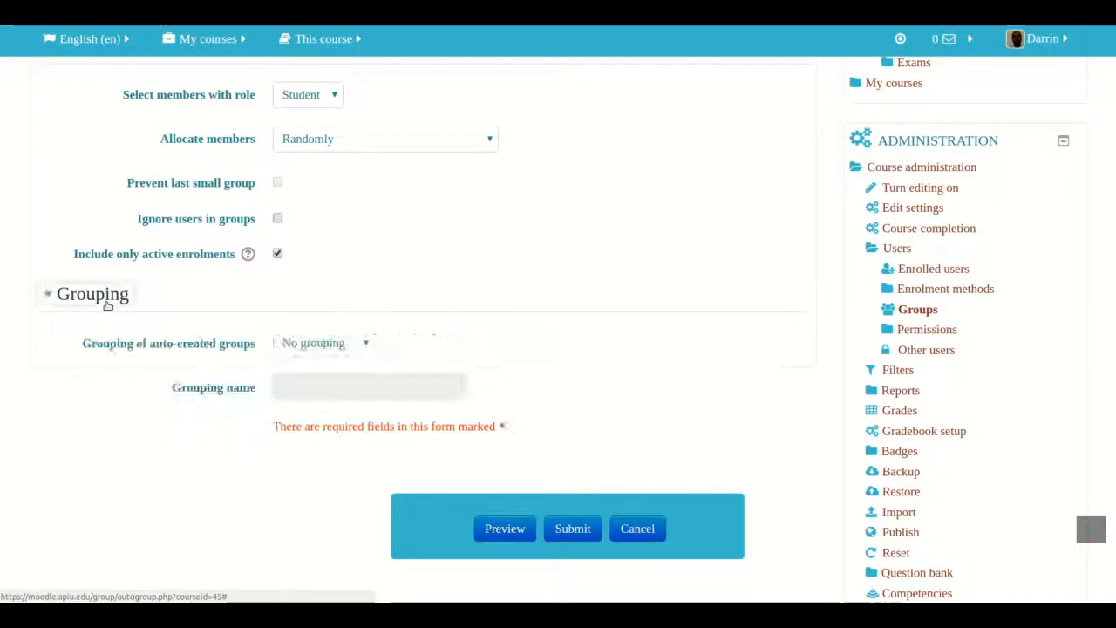
click(317, 344)
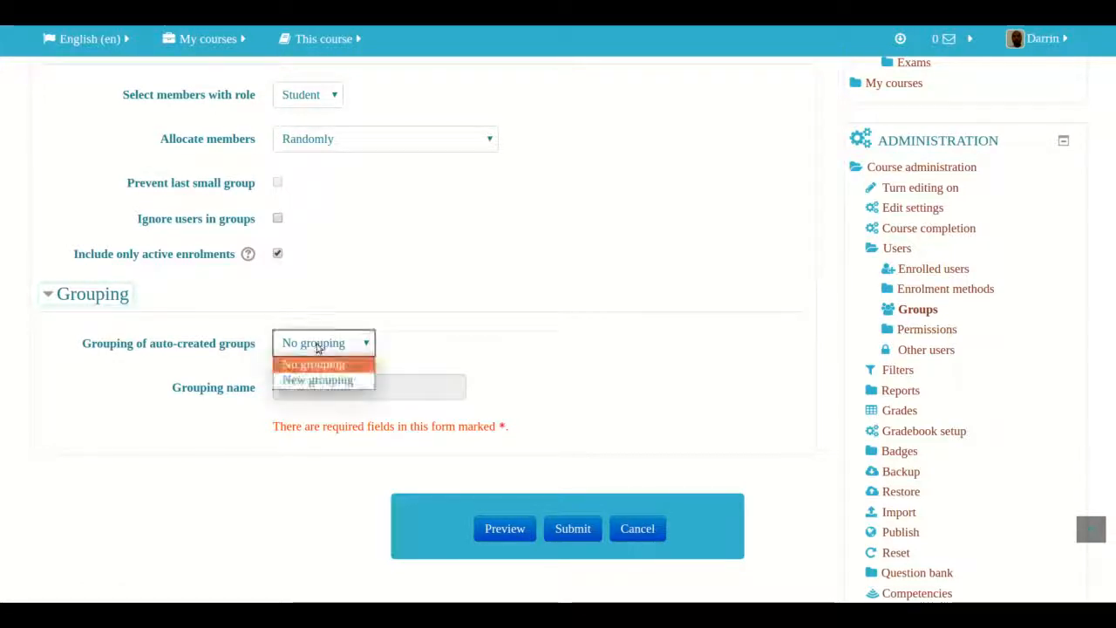
click(311, 381)
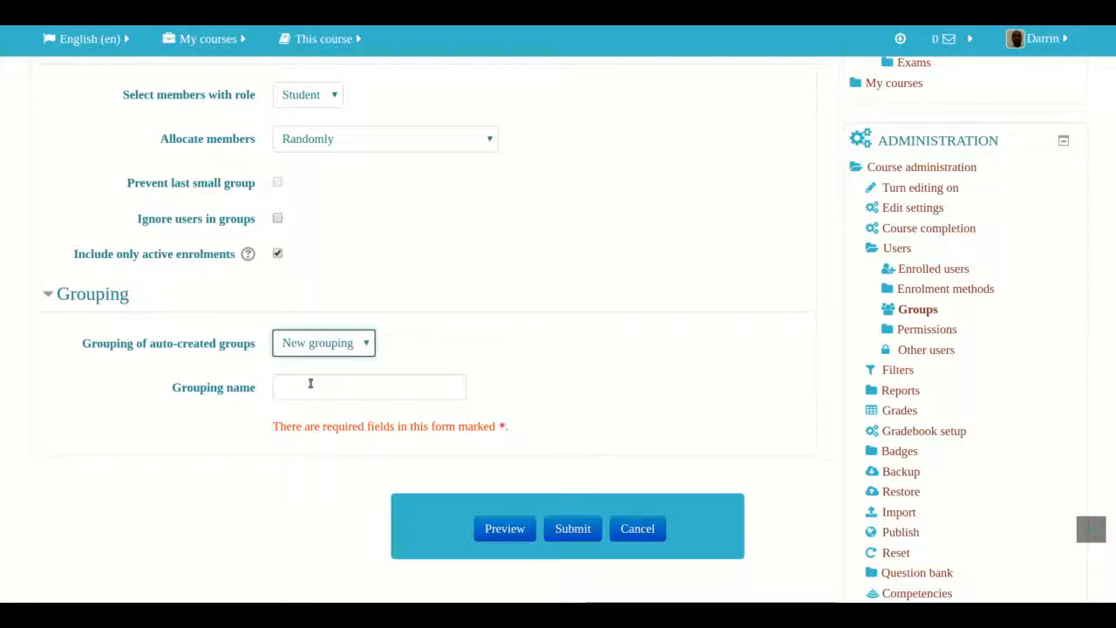
click(307, 392)
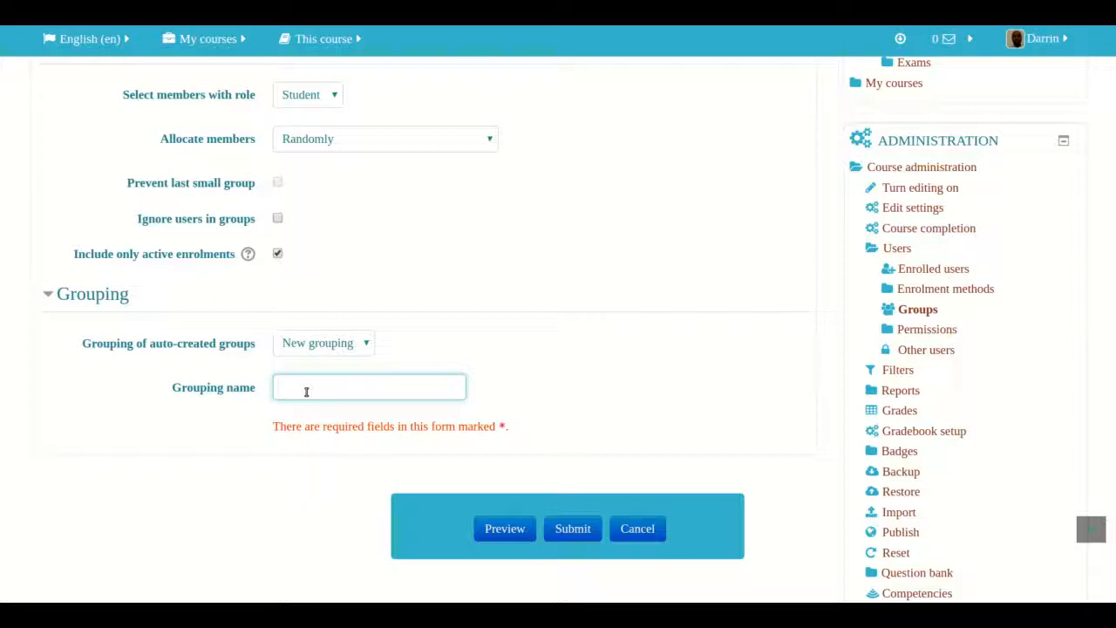
text(Grouping 1)
- Review the auto-create settings and submit the form
scroll(590, 464, up, 1)
scroll(590, 463, up, 2)
scroll(591, 463, down, 2)
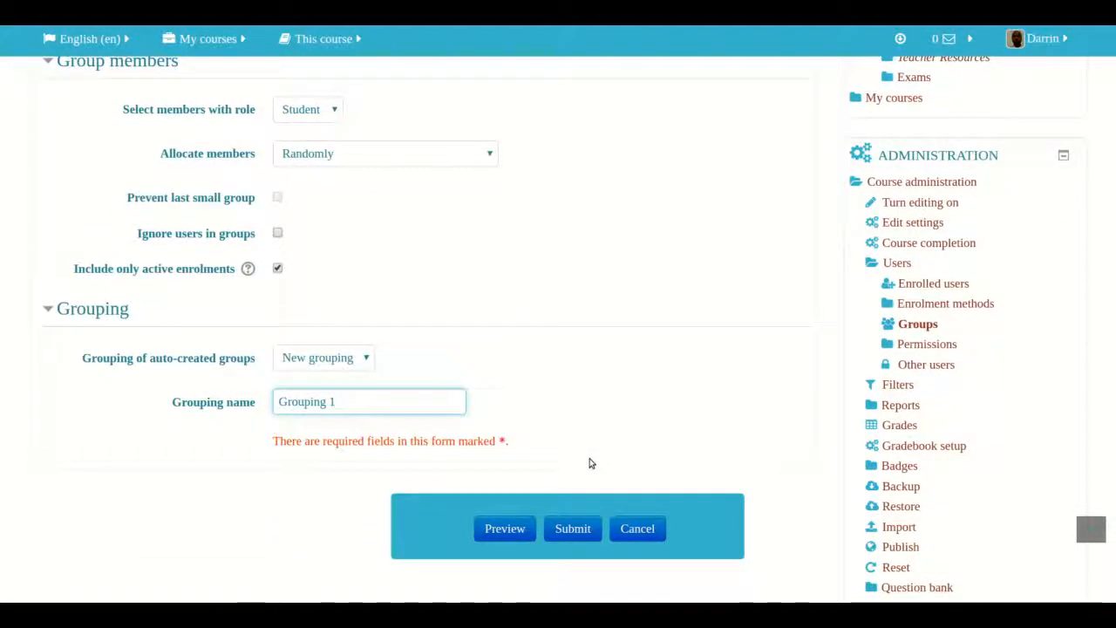
scroll(590, 463, up, 8)
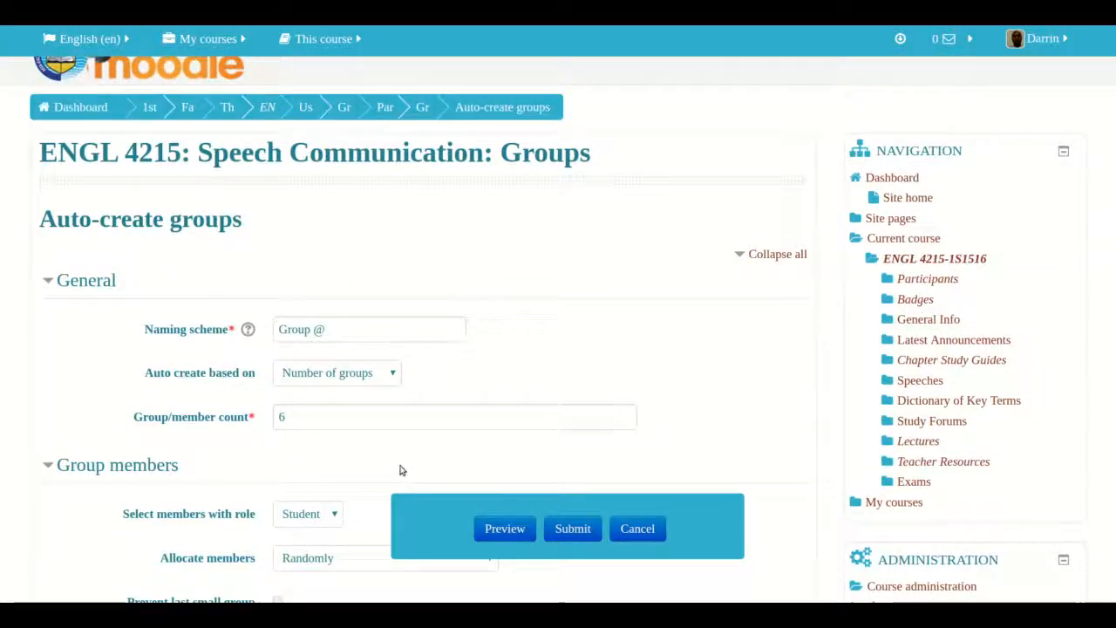
scroll(393, 451, down, 9)
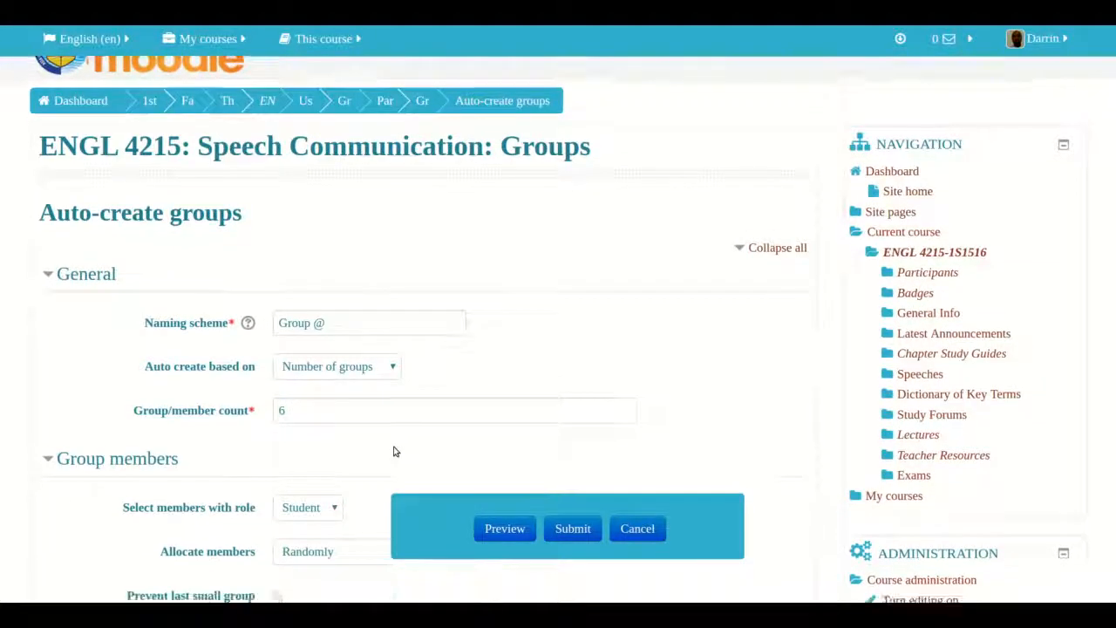
scroll(393, 451, down, 3)
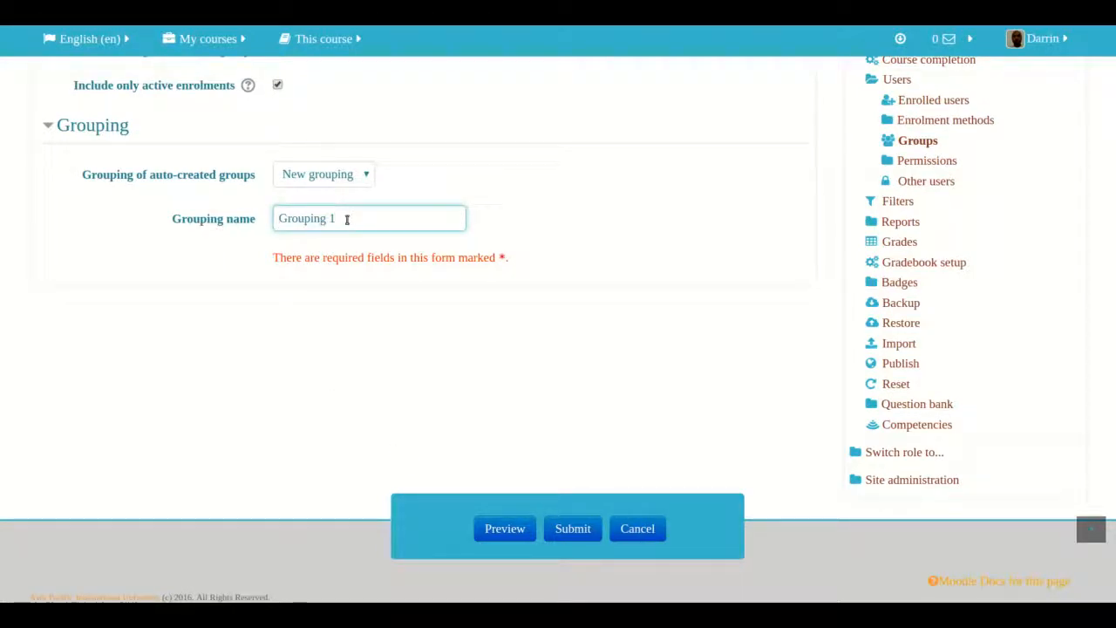
click(573, 530)
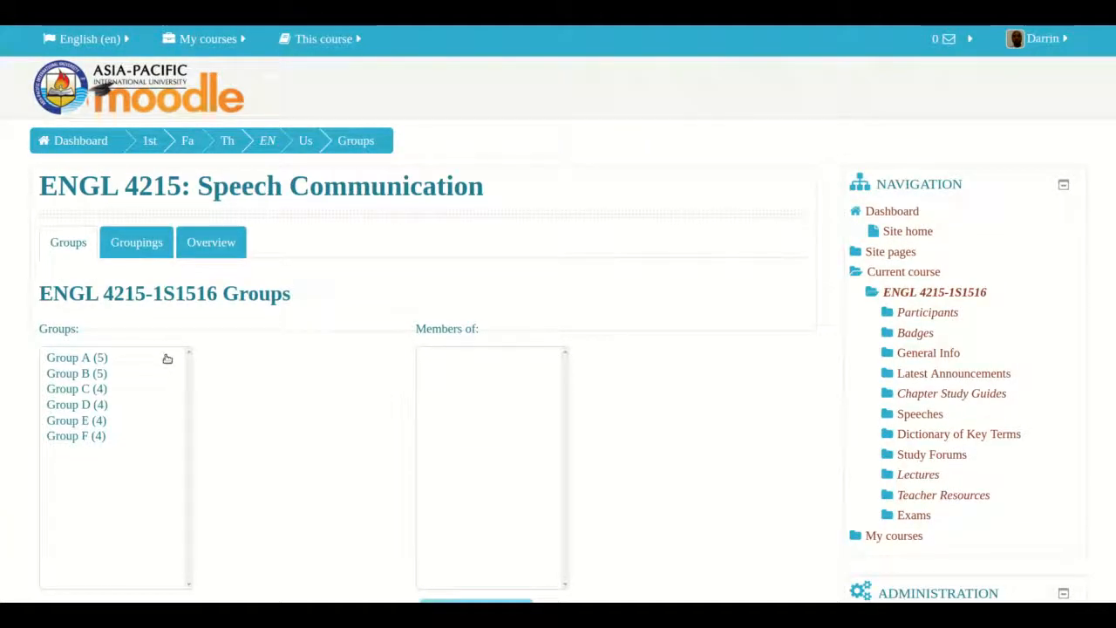
- Open the Groupings tab to review the groupings list
scroll(153, 405, down, 2)
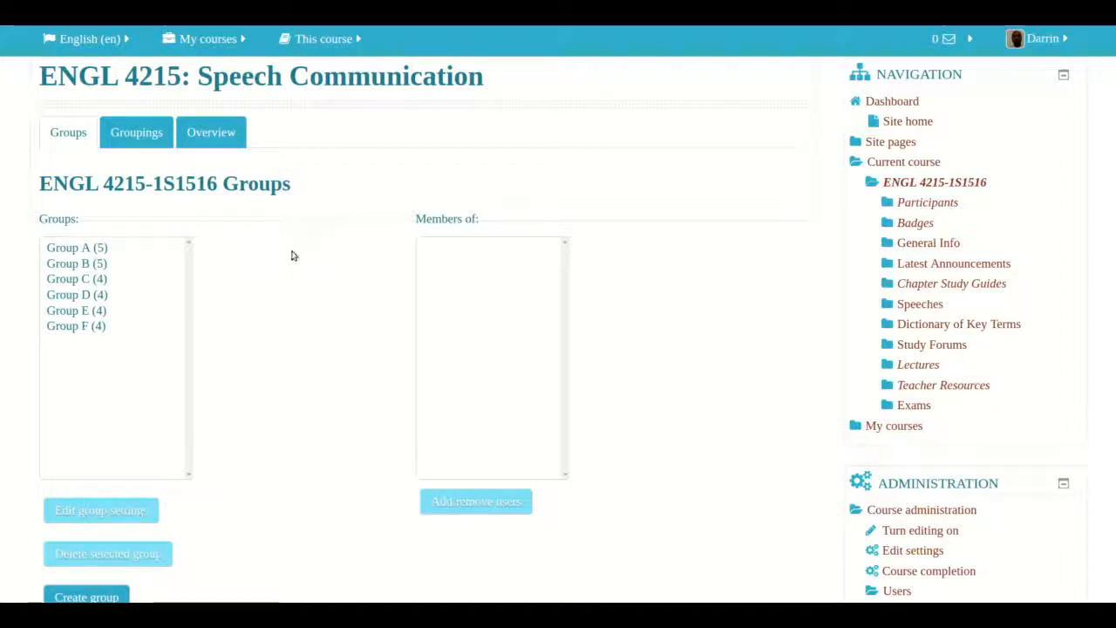
click(138, 134)
scroll(225, 201, down, 1)
scroll(225, 202, down, 1)
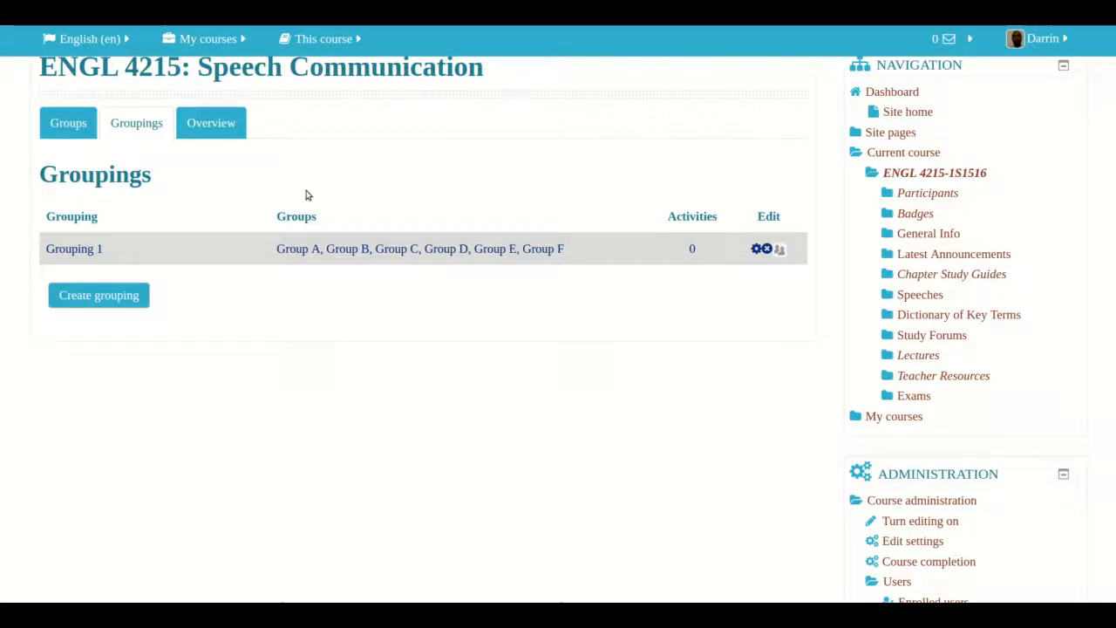
- Return to the Groups tab and view the members of Group B, Group C and Group A
click(68, 127)
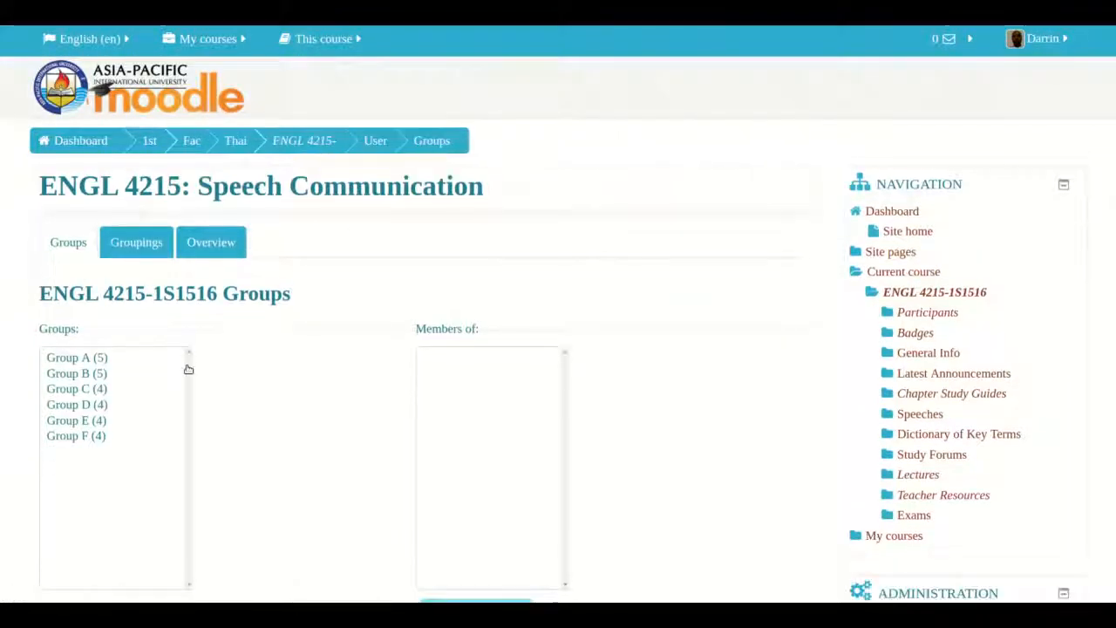
scroll(180, 396, down, 2)
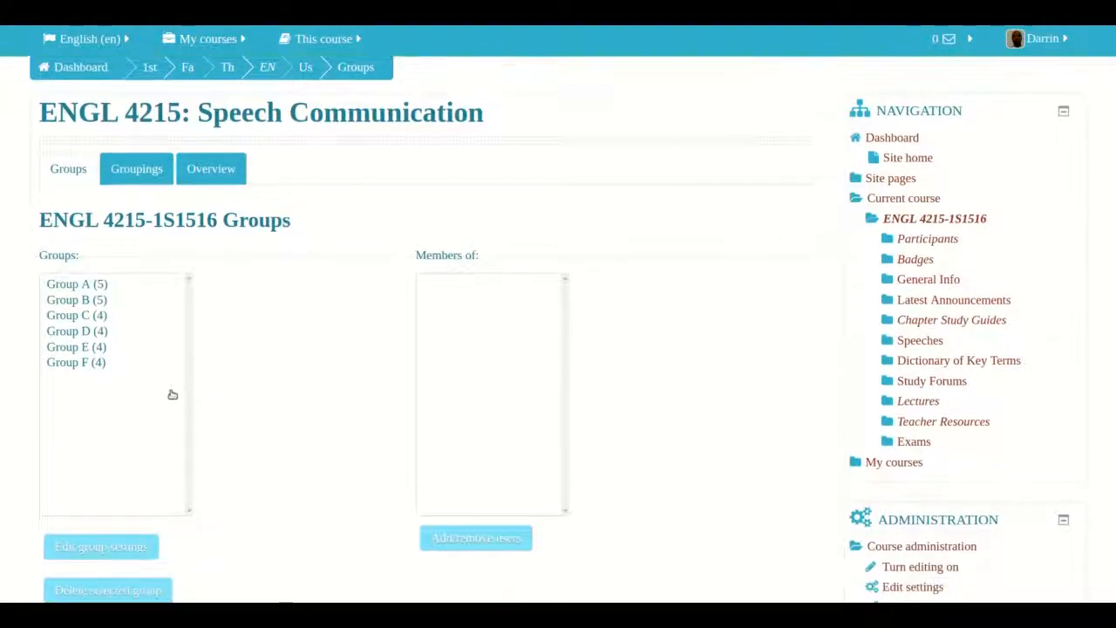
click(77, 301)
click(76, 315)
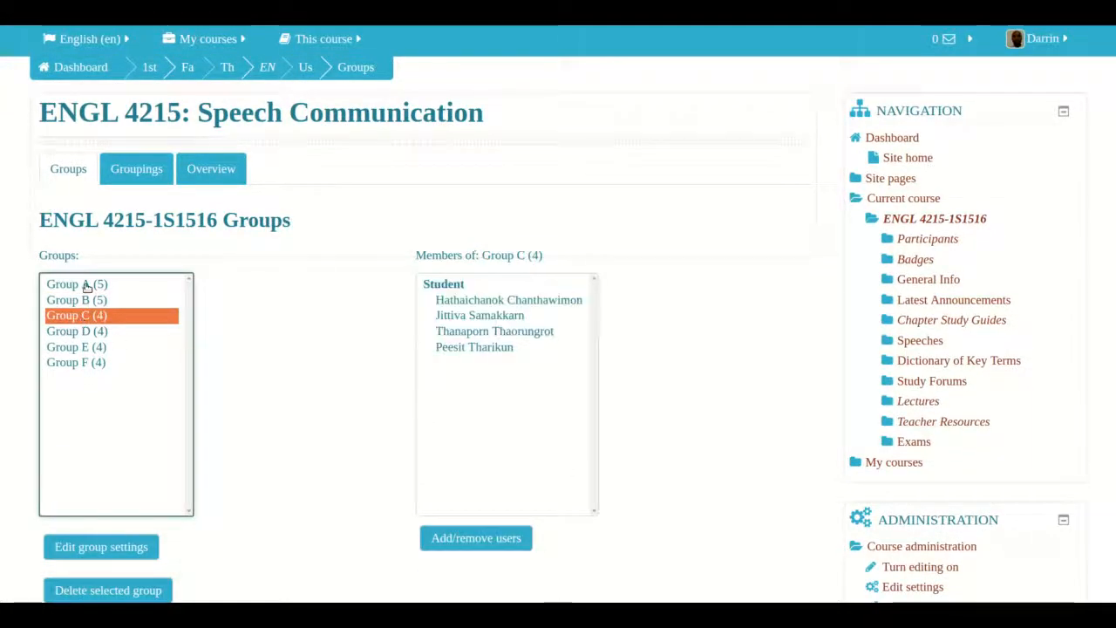
click(87, 286)
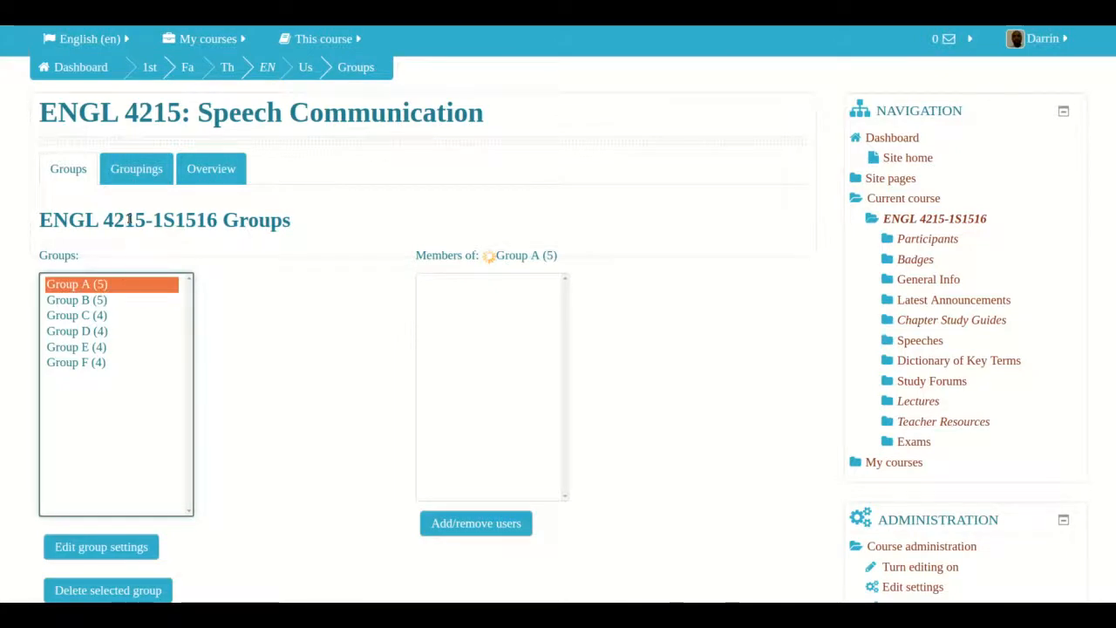
- Create a new grouping named Grouping 2 and save it
click(129, 173)
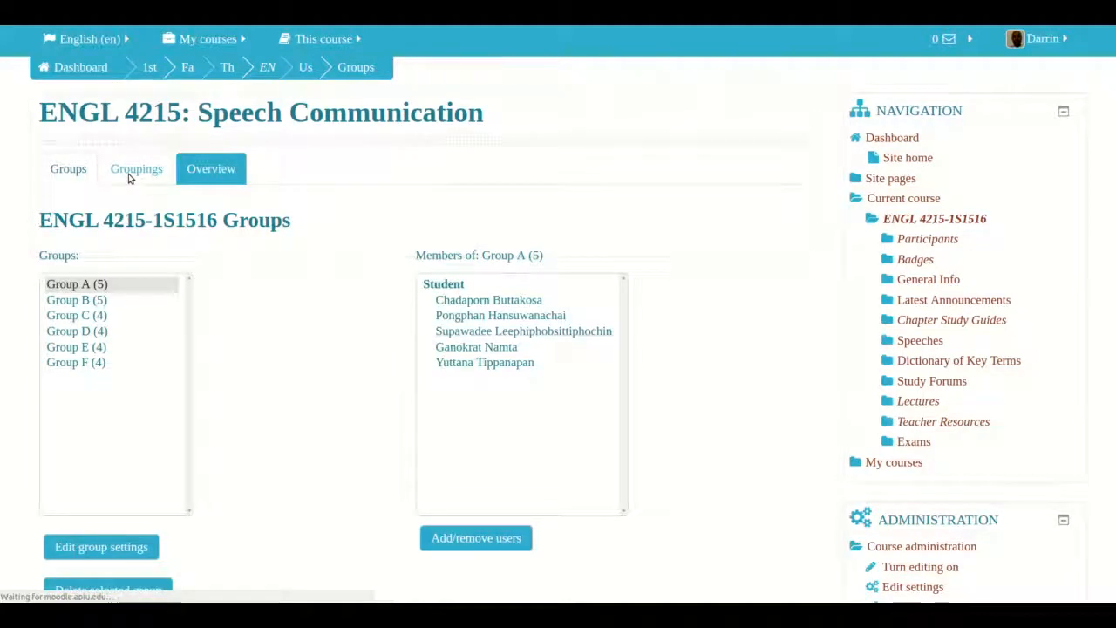
click(120, 417)
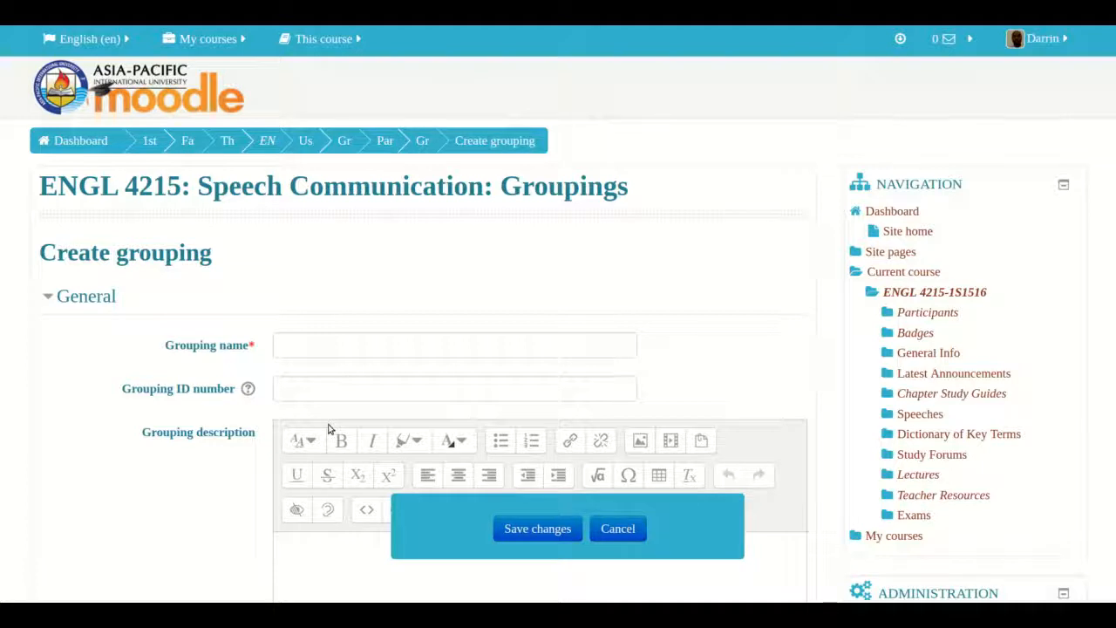
click(345, 352)
text(Grouping 2)
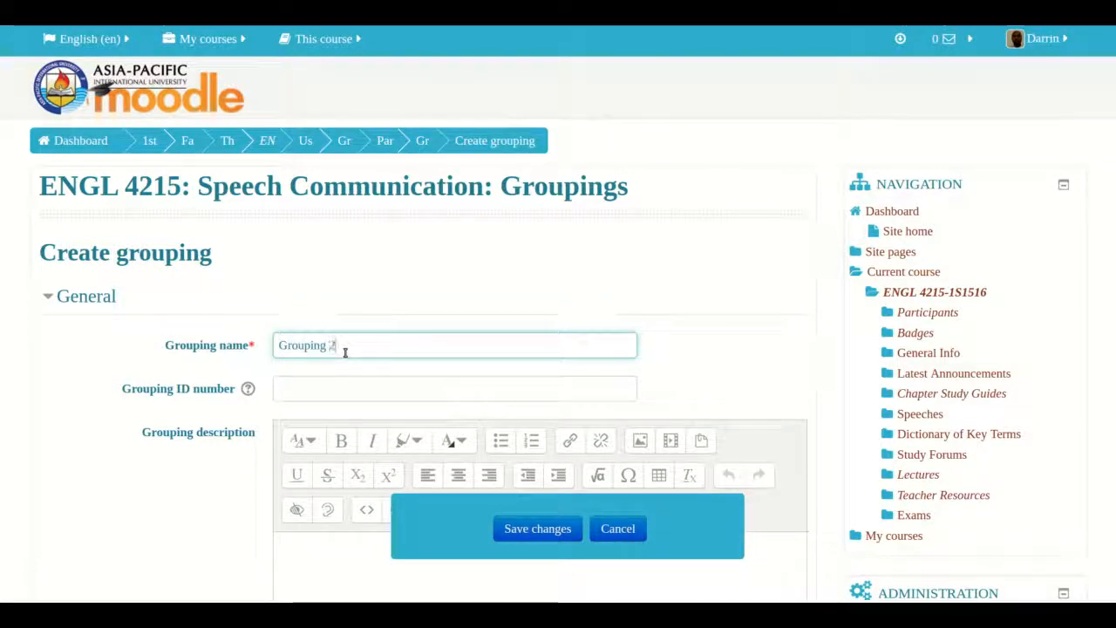
scroll(250, 385, down, 4)
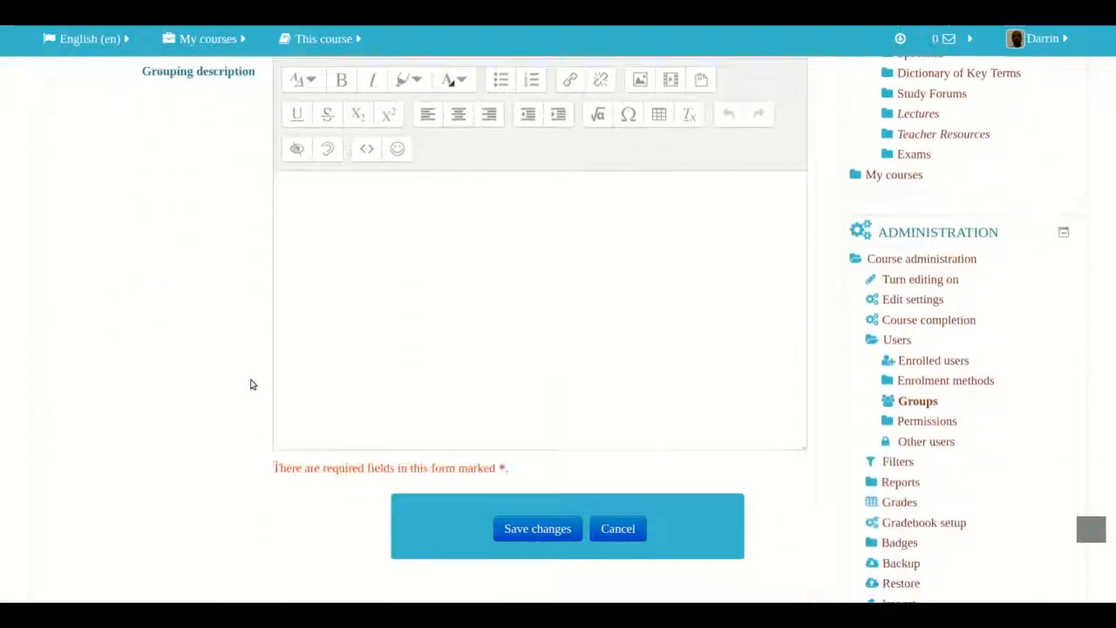
scroll(251, 383, up, 2)
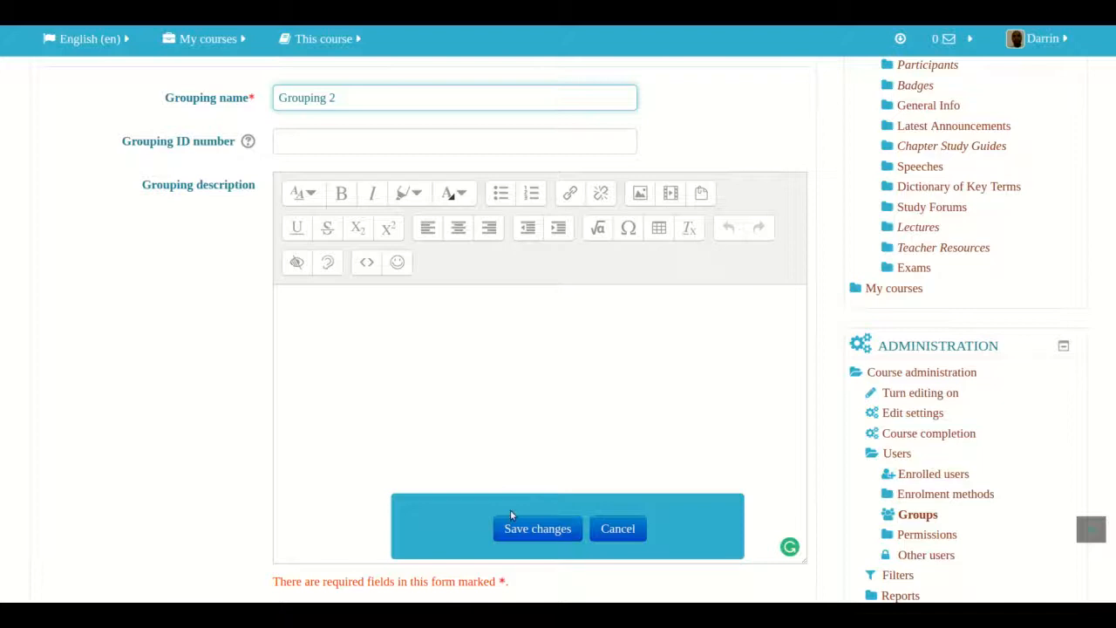
click(541, 528)
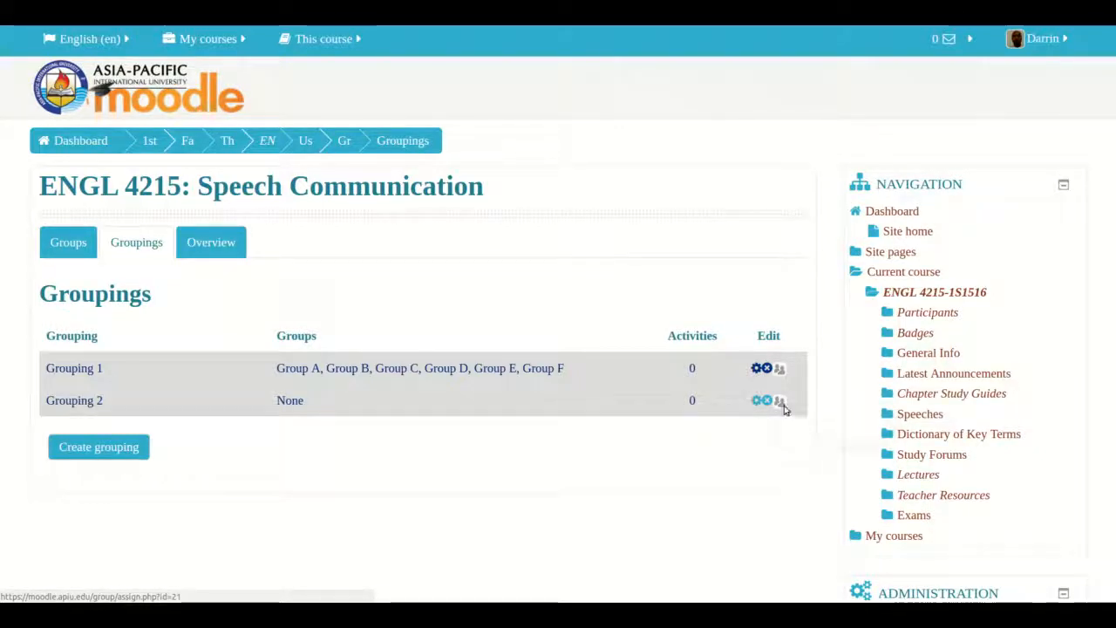
- Add Group C, Group D and Group E to Grouping 2
click(782, 407)
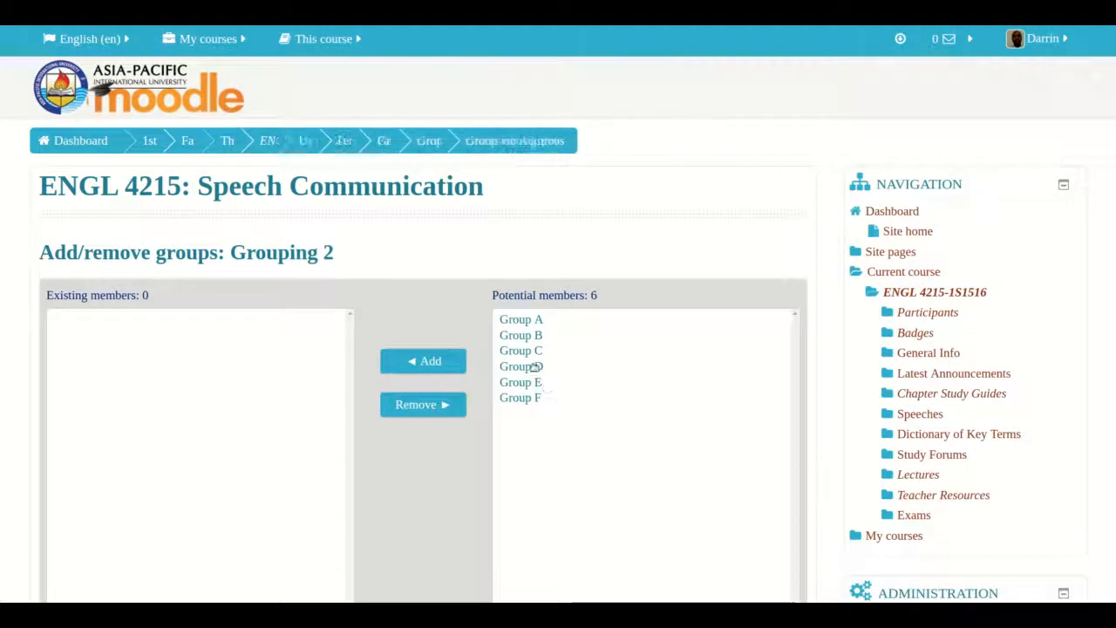
click(526, 353)
key(shift+Down)
key(shift+Down)
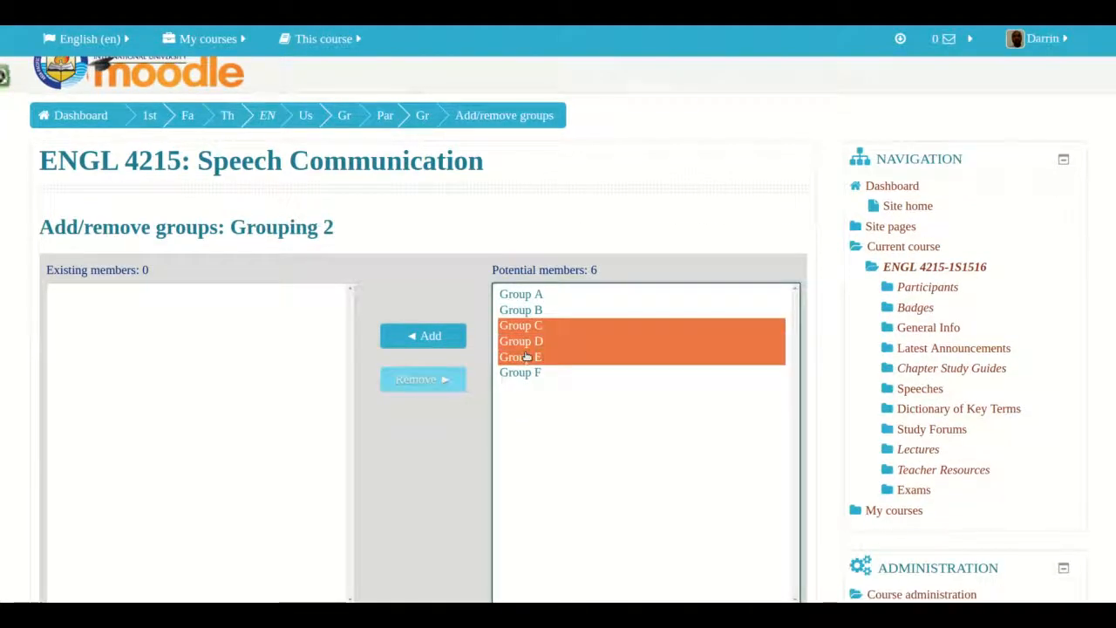
click(436, 335)
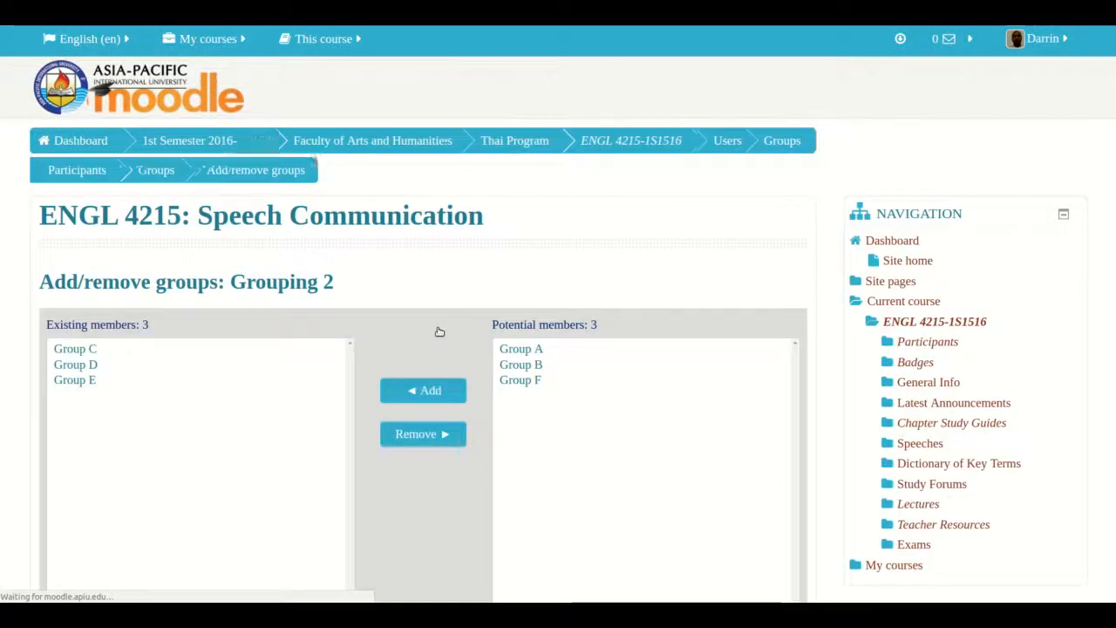
- Leave the Grouping 2 add/remove page and go back to the groupings list
scroll(426, 418, down, 1)
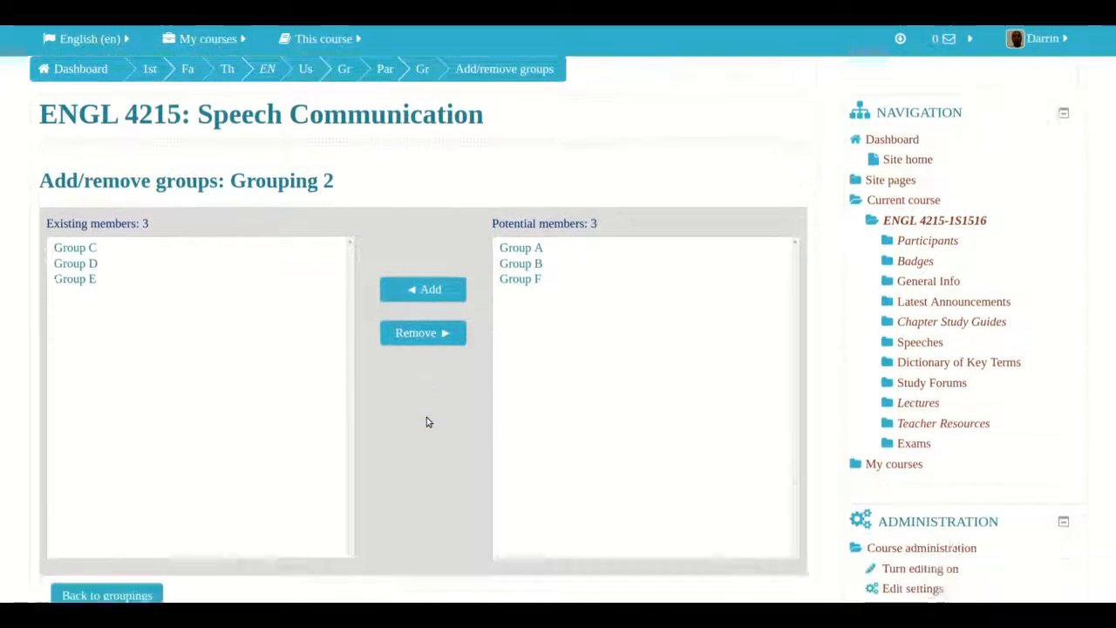
scroll(426, 417, down, 5)
scroll(427, 417, up, 4)
scroll(427, 416, down, 1)
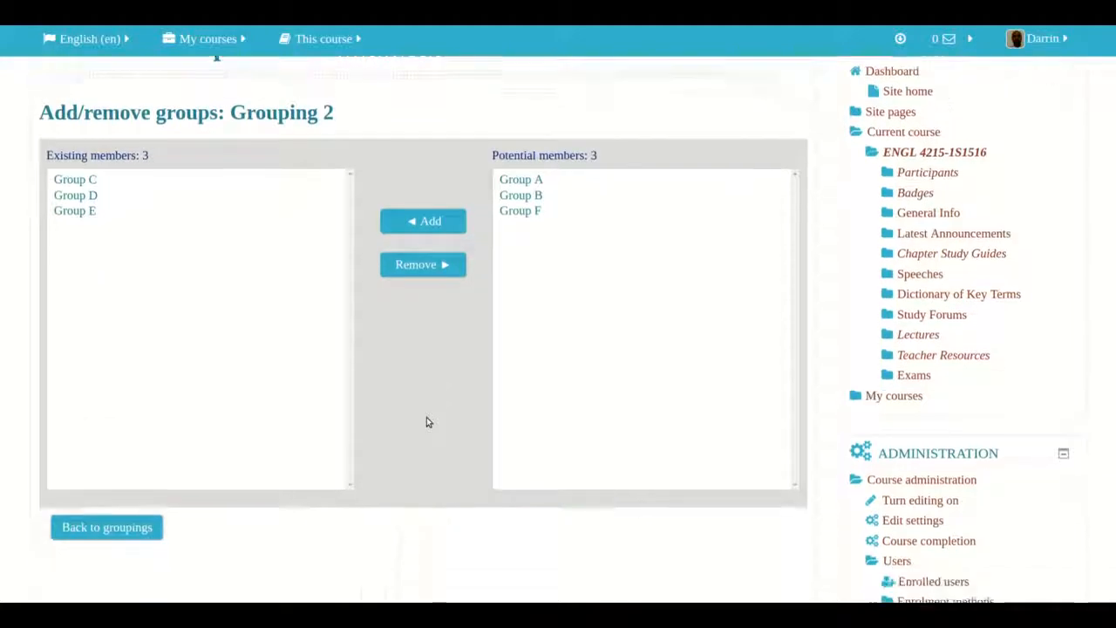
scroll(426, 422, down, 1)
click(85, 481)
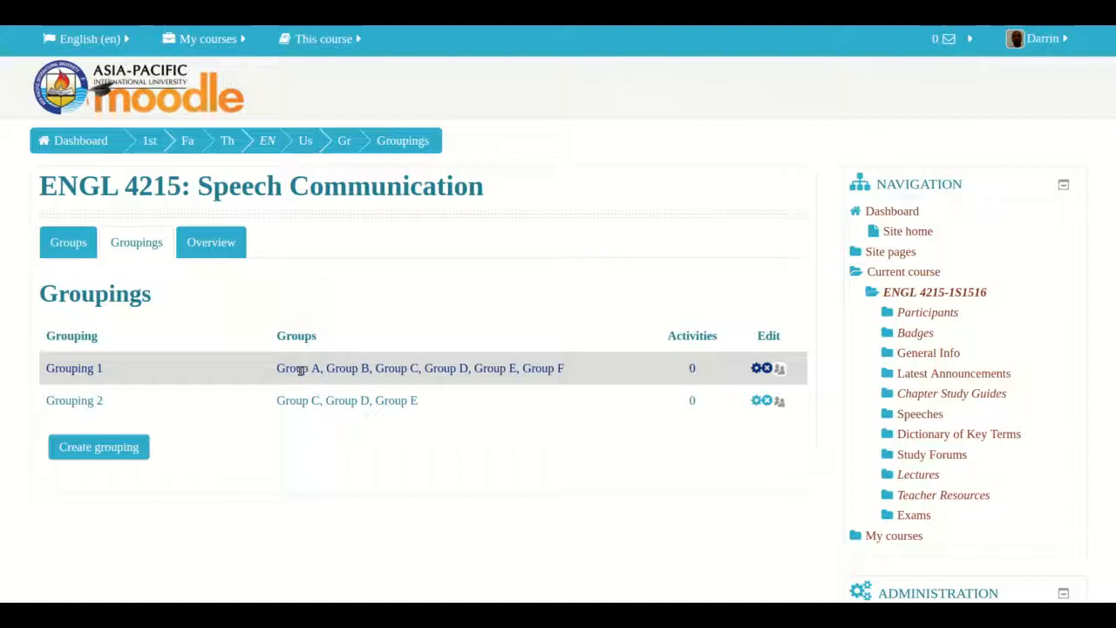
- Open the Overview tab and review the members of each group in Grouping 1 and Grouping 2
click(219, 250)
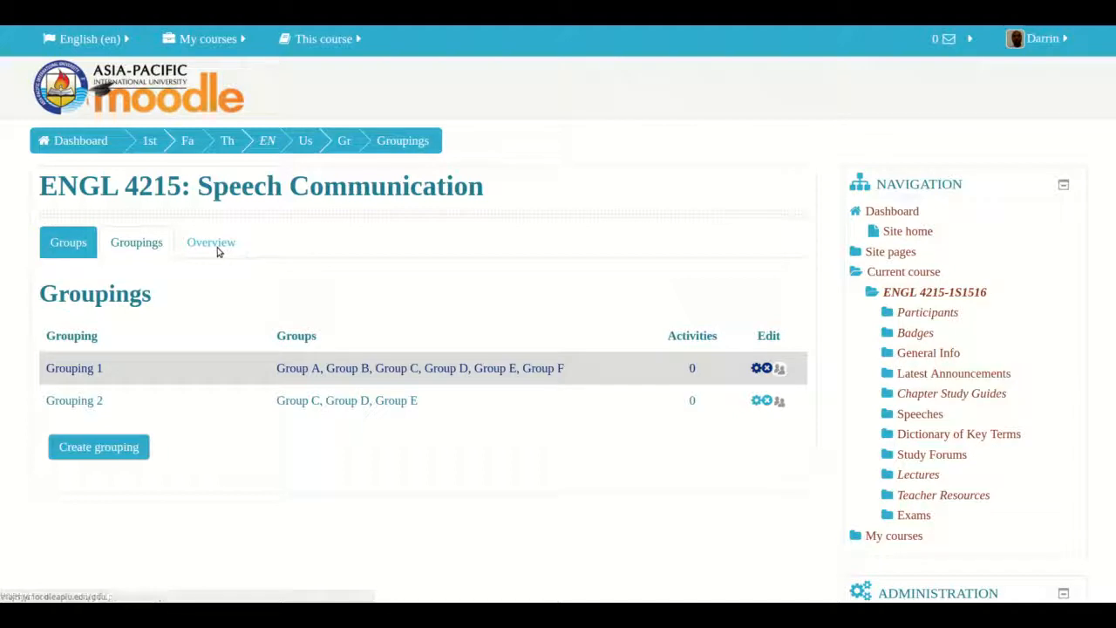
scroll(219, 252, down, 3)
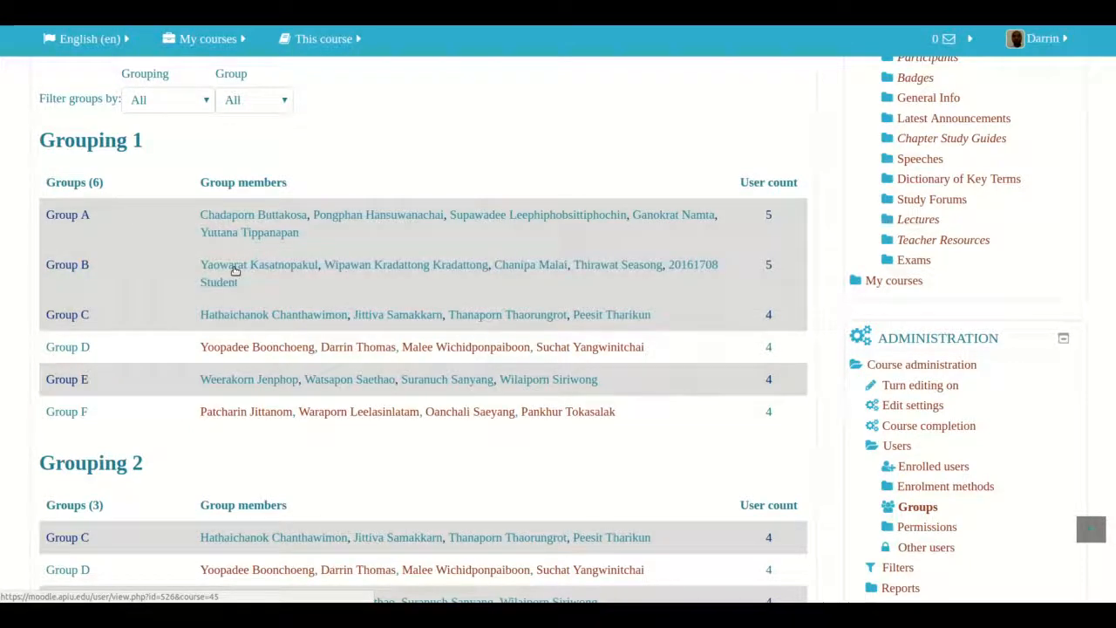
scroll(233, 270, down, 4)
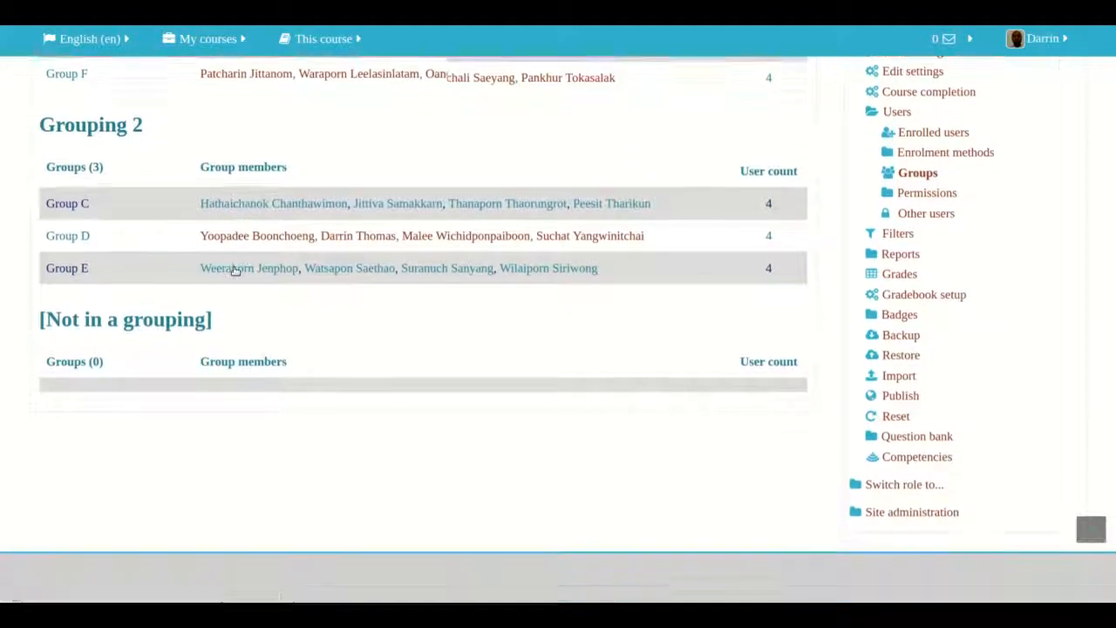
scroll(233, 270, up, 4)
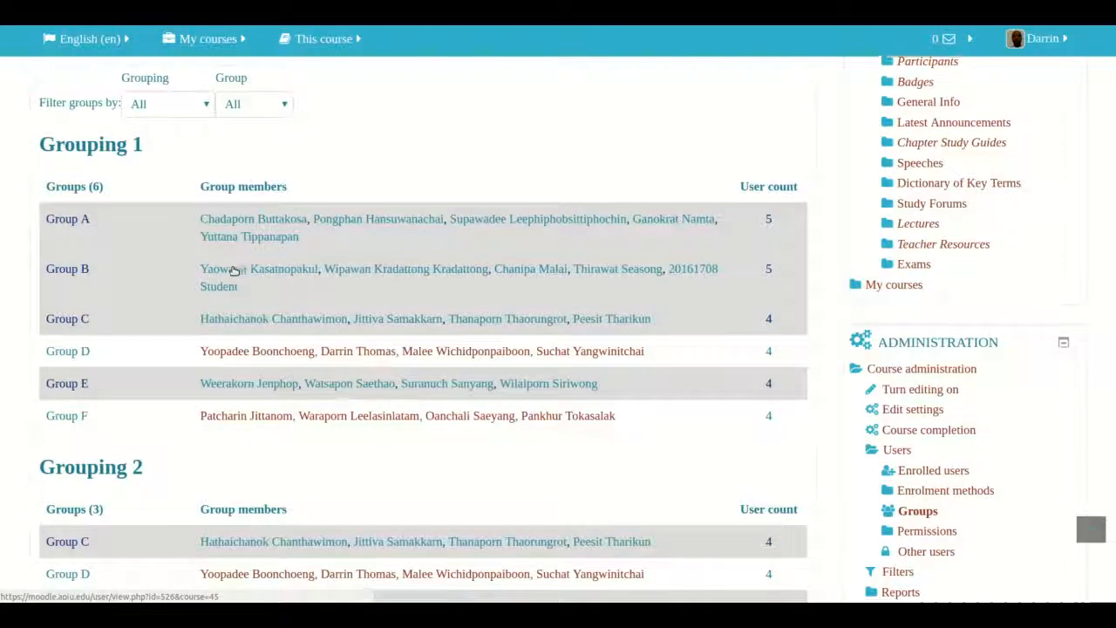
scroll(234, 270, down, 1)
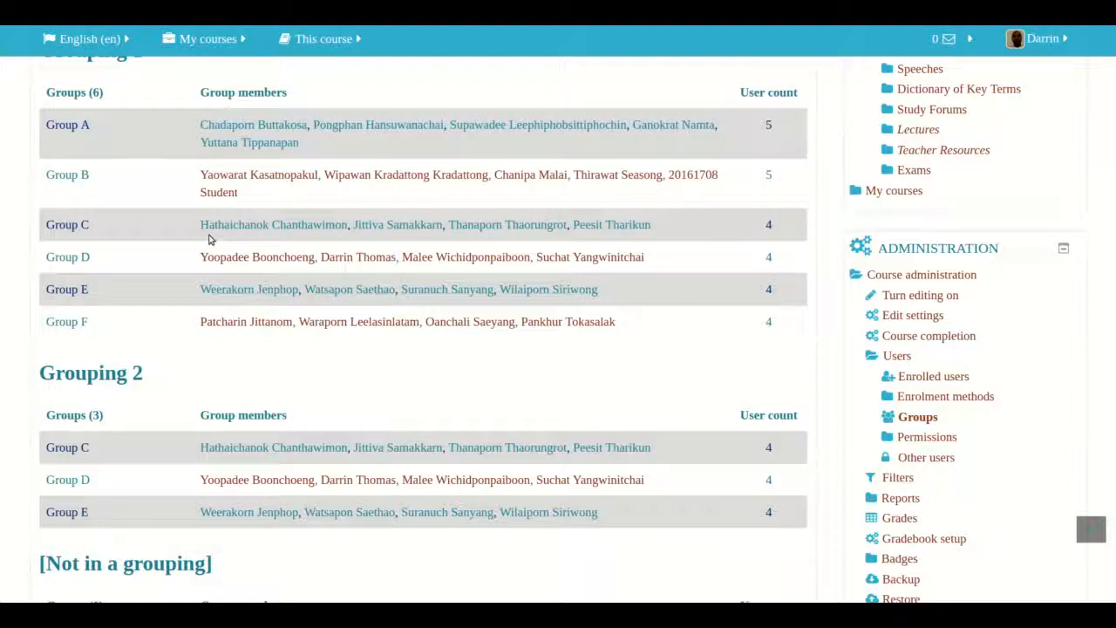
scroll(210, 236, up, 3)
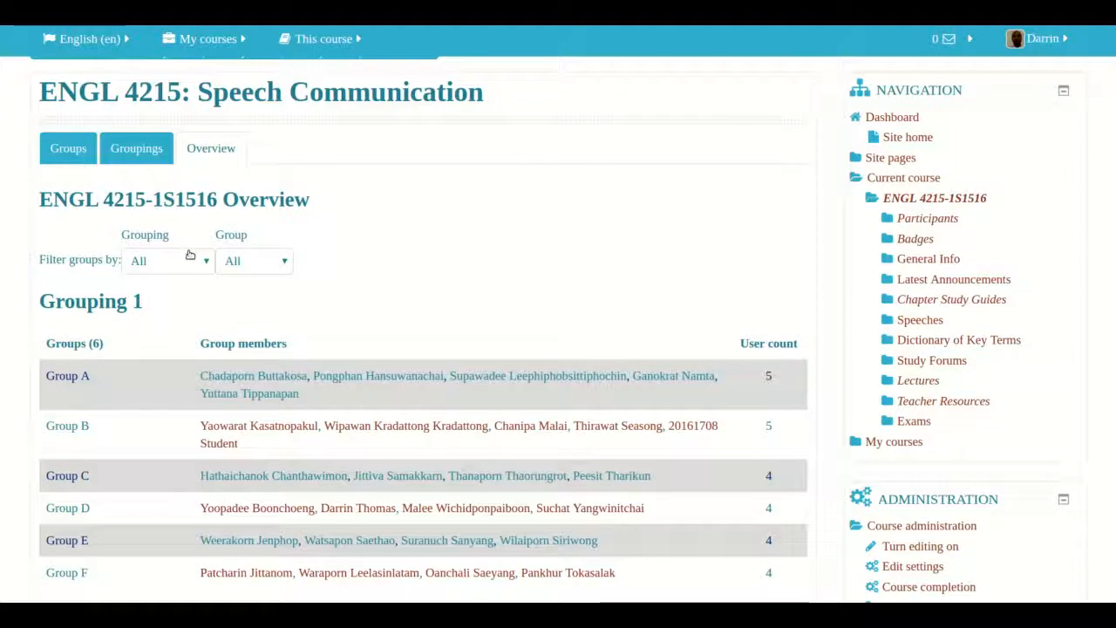
- Inspect the Grouping and Group filter options on the overview without changing them
click(192, 258)
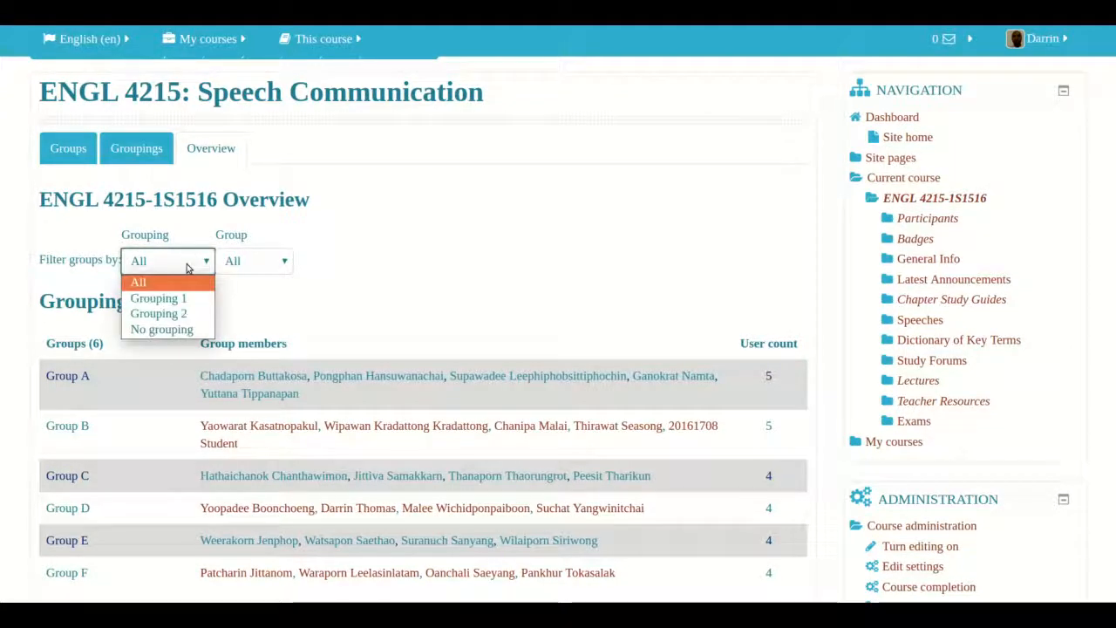
click(282, 264)
click(282, 264)
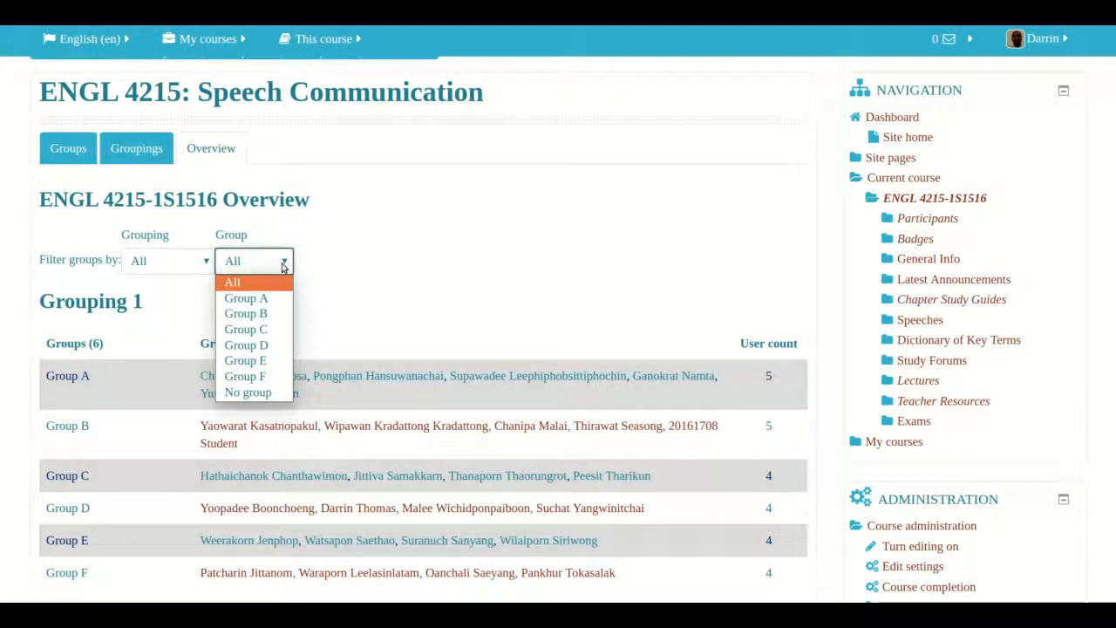
click(431, 259)
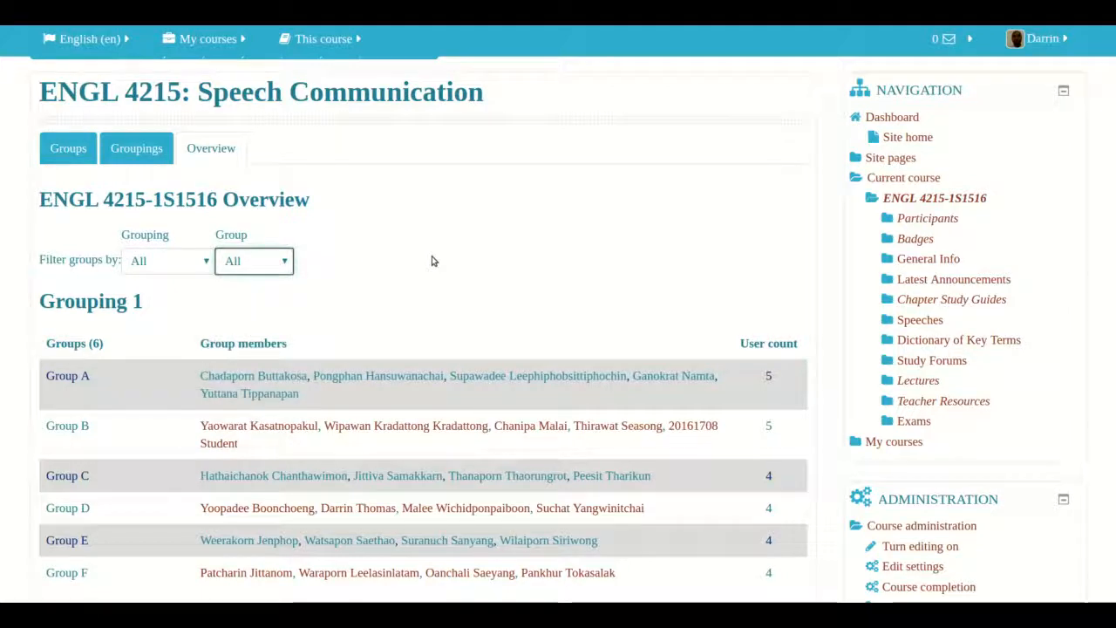
- Return to the Groups tab and review the list of groups
click(71, 152)
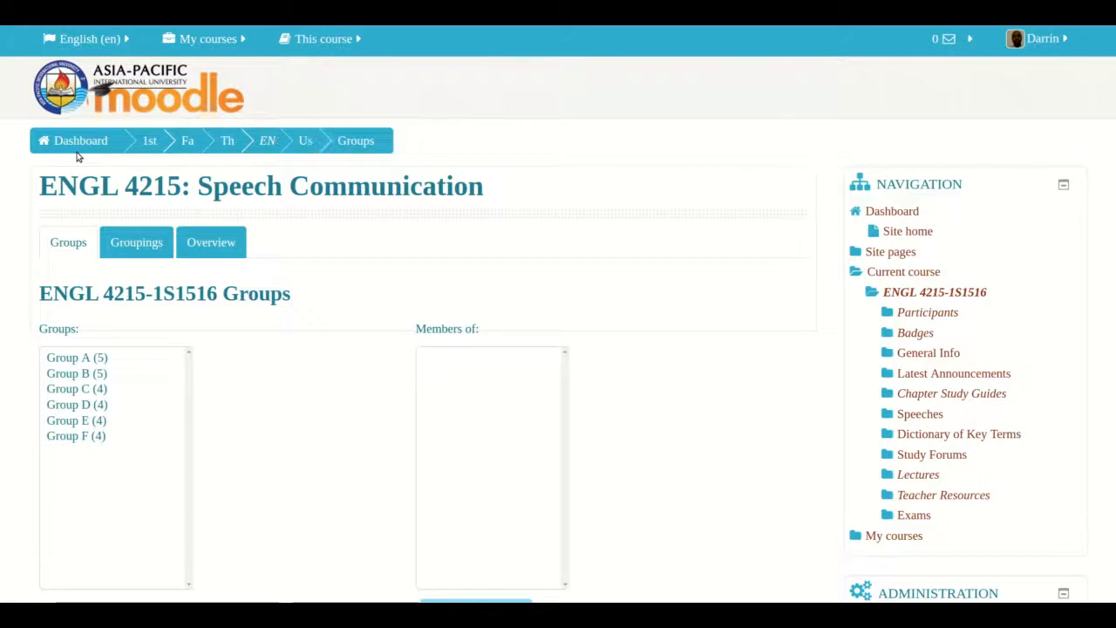
scroll(77, 157, down, 2)
scroll(77, 157, down, 2)
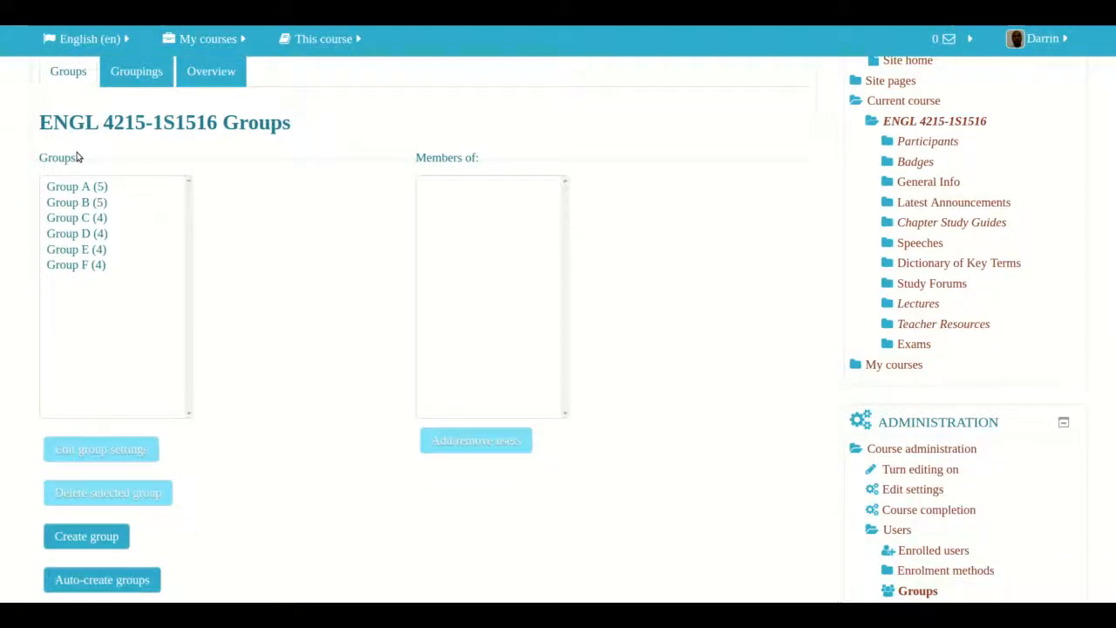